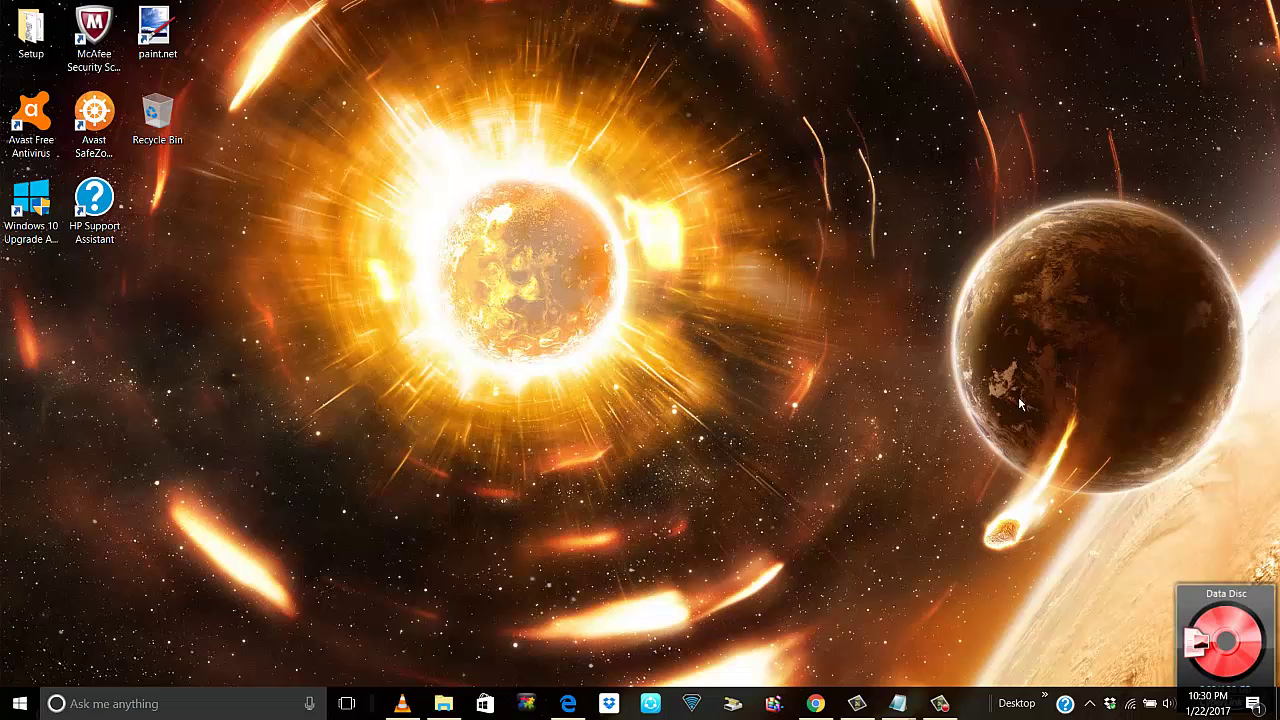
- Open the Notepad bookmark in Chrome and select its address, data:text/html, <html contenteditable>
click(816, 703)
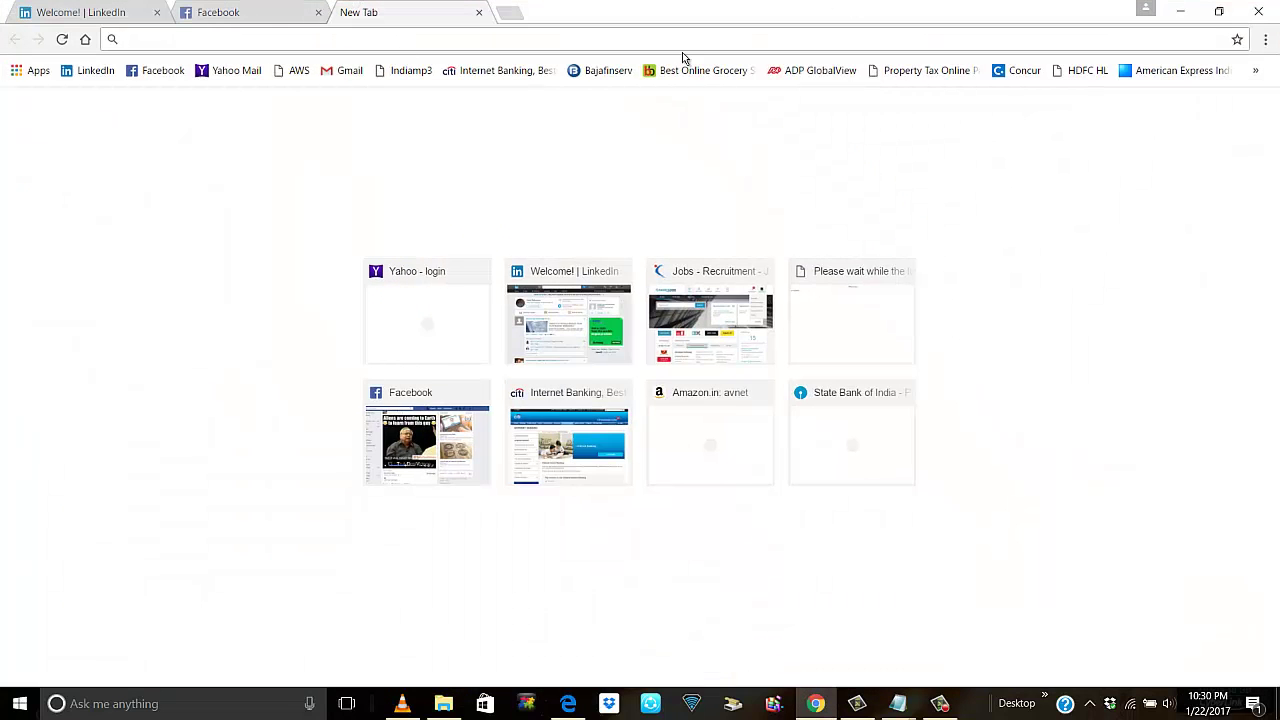
click(1255, 70)
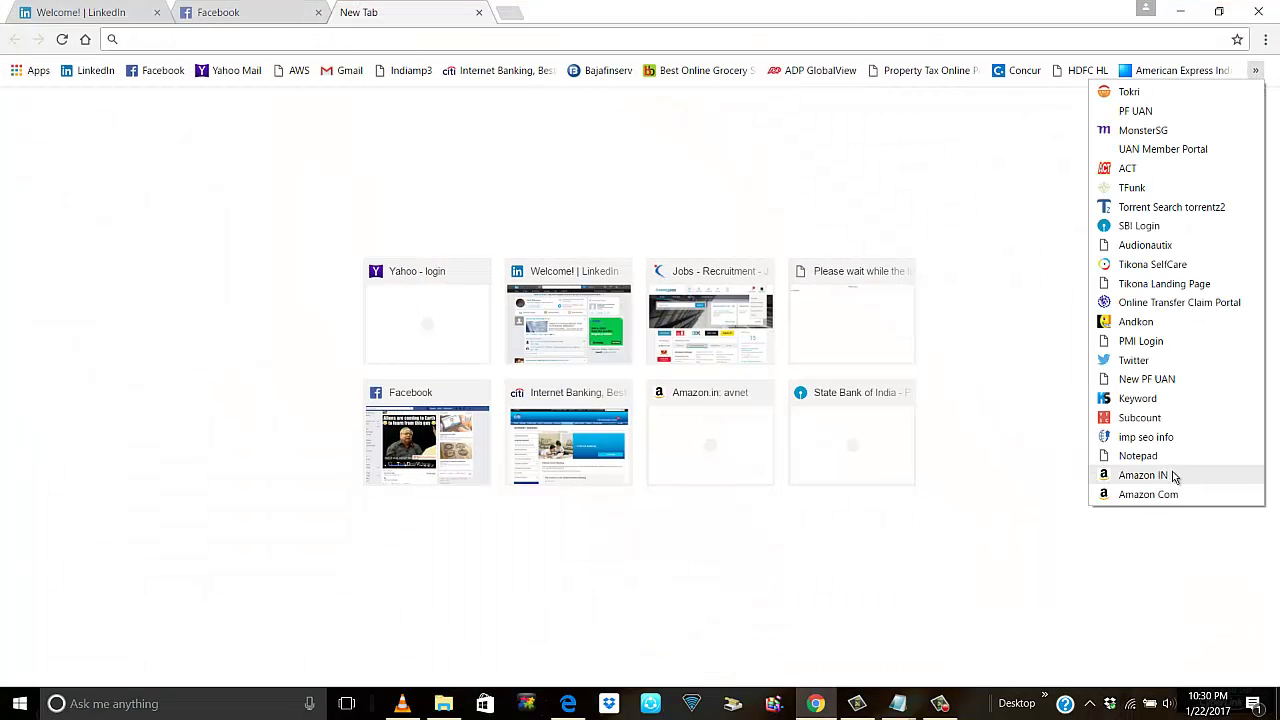
click(1145, 456)
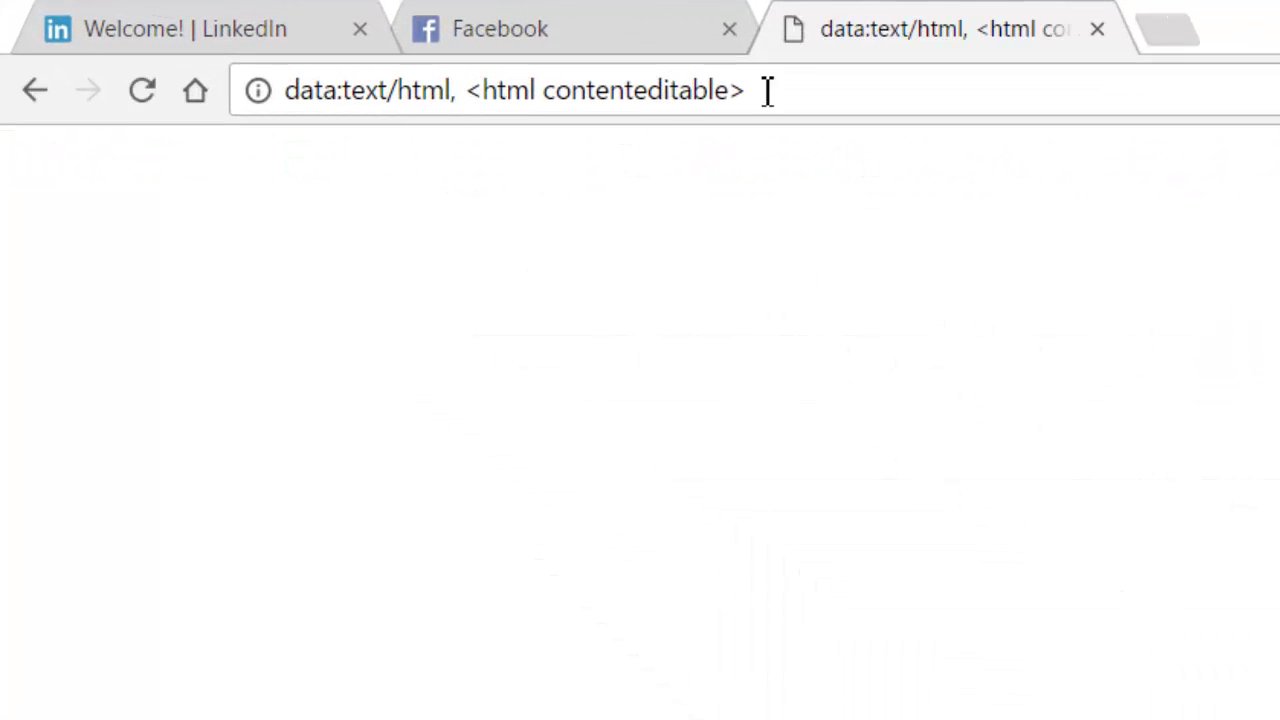
drag(780, 89, 285, 117)
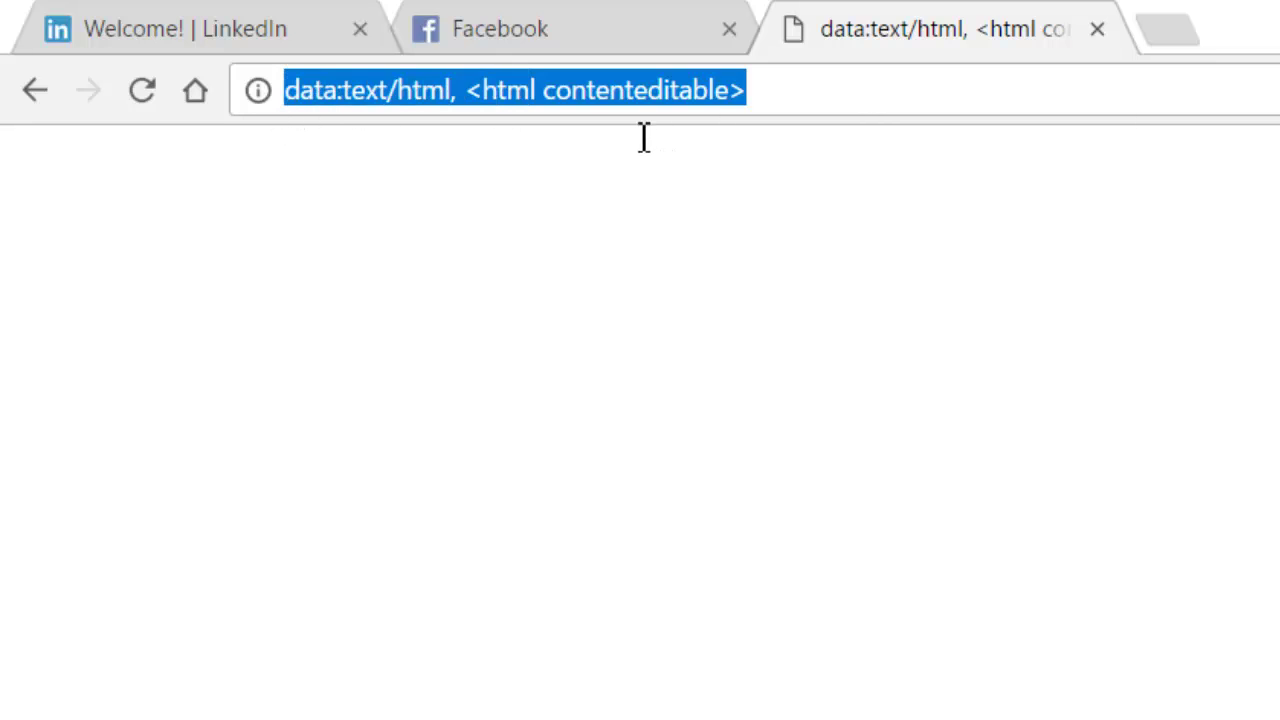
- Write "This turns your browser into a notepad" on the blank editable page
click(590, 287)
text(This turns your )
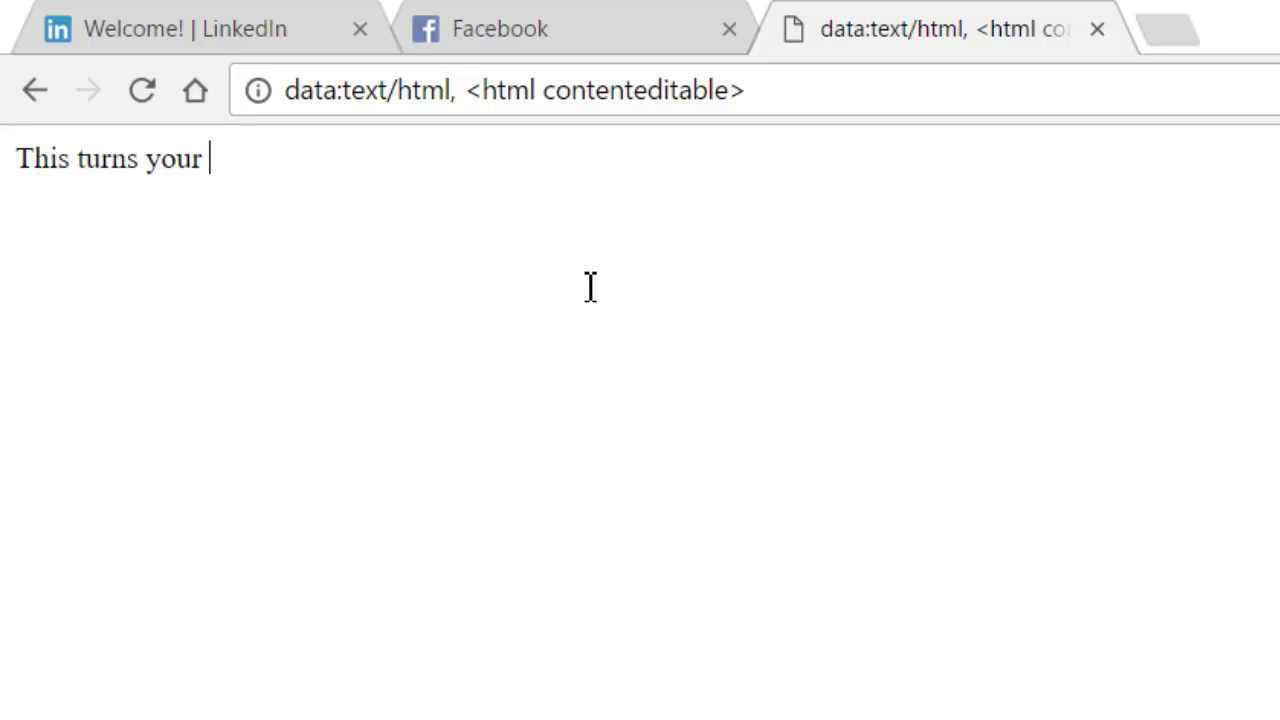
text(browser into)
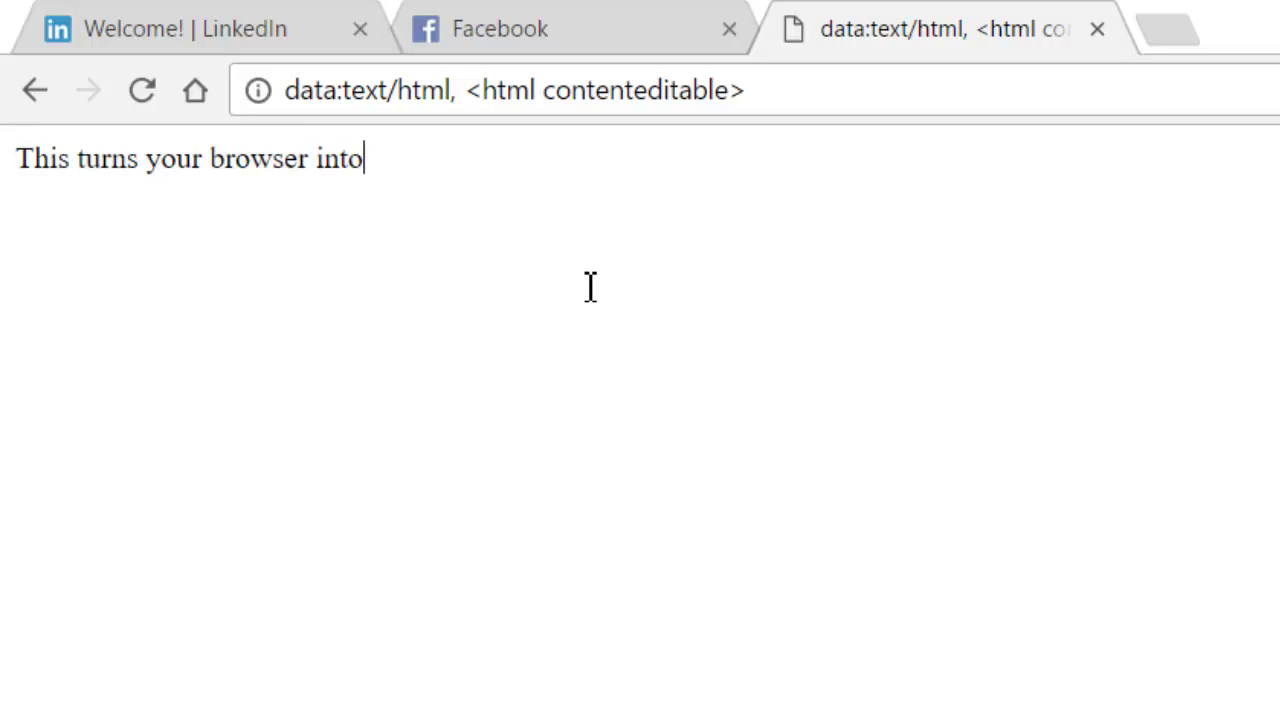
text( a notepad)
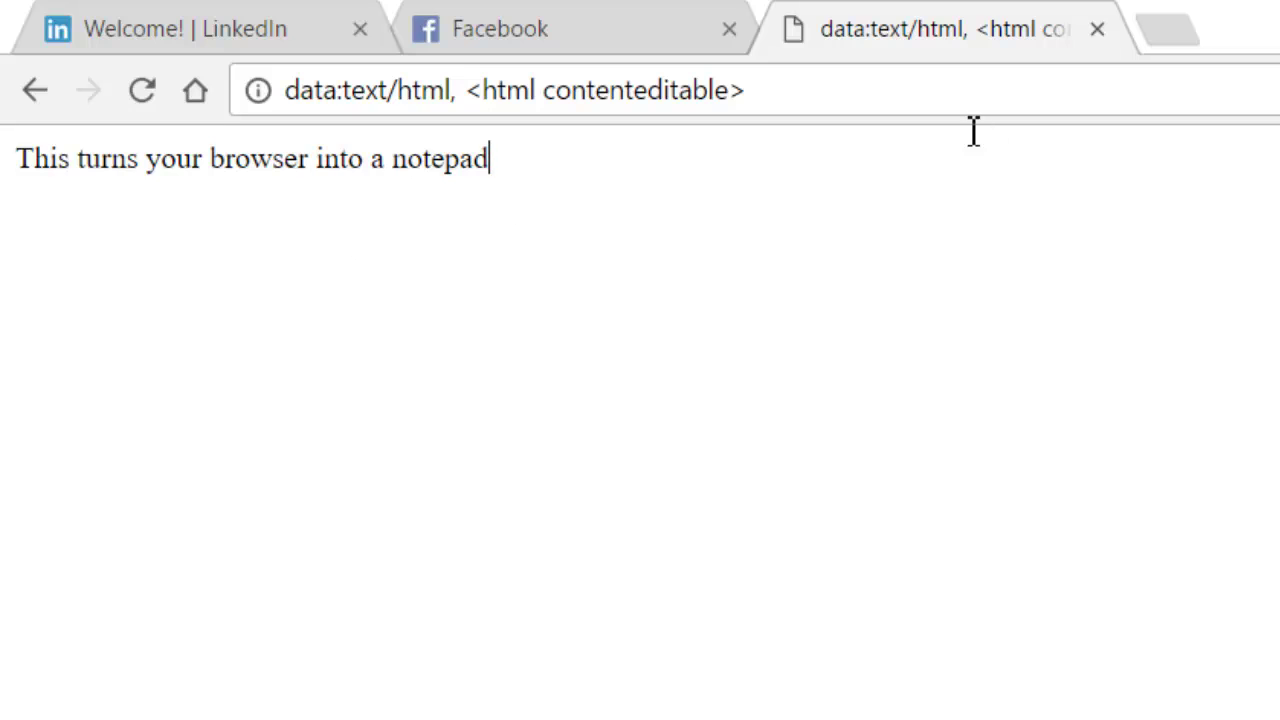
click(400, 89)
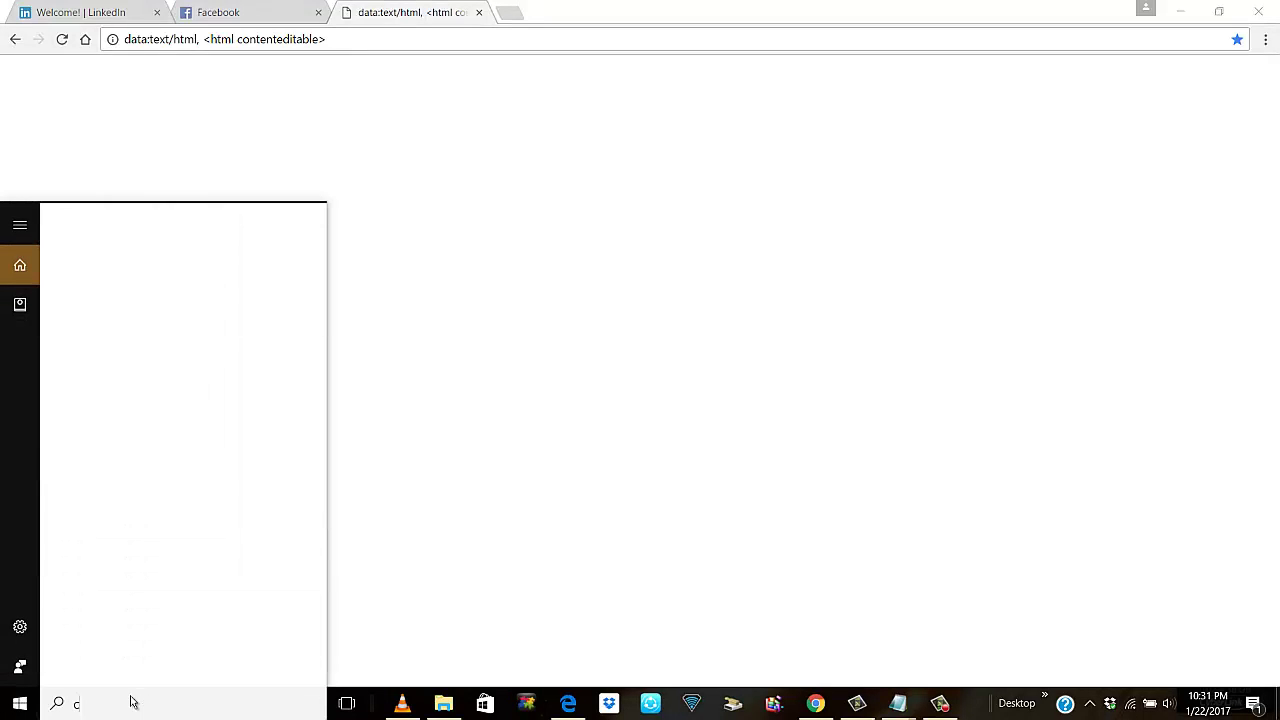
- Search Windows for "calc" and launch the Calculator app
text(ac)
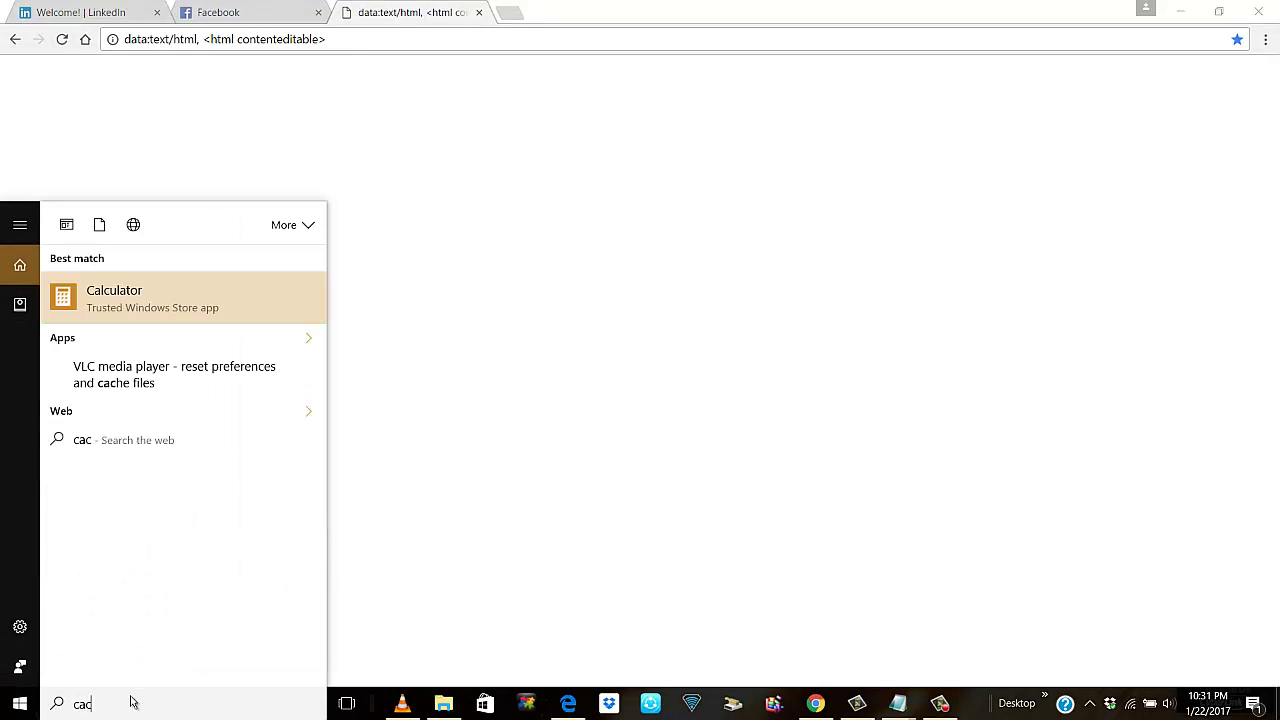
key(BackSpace)
text(lc)
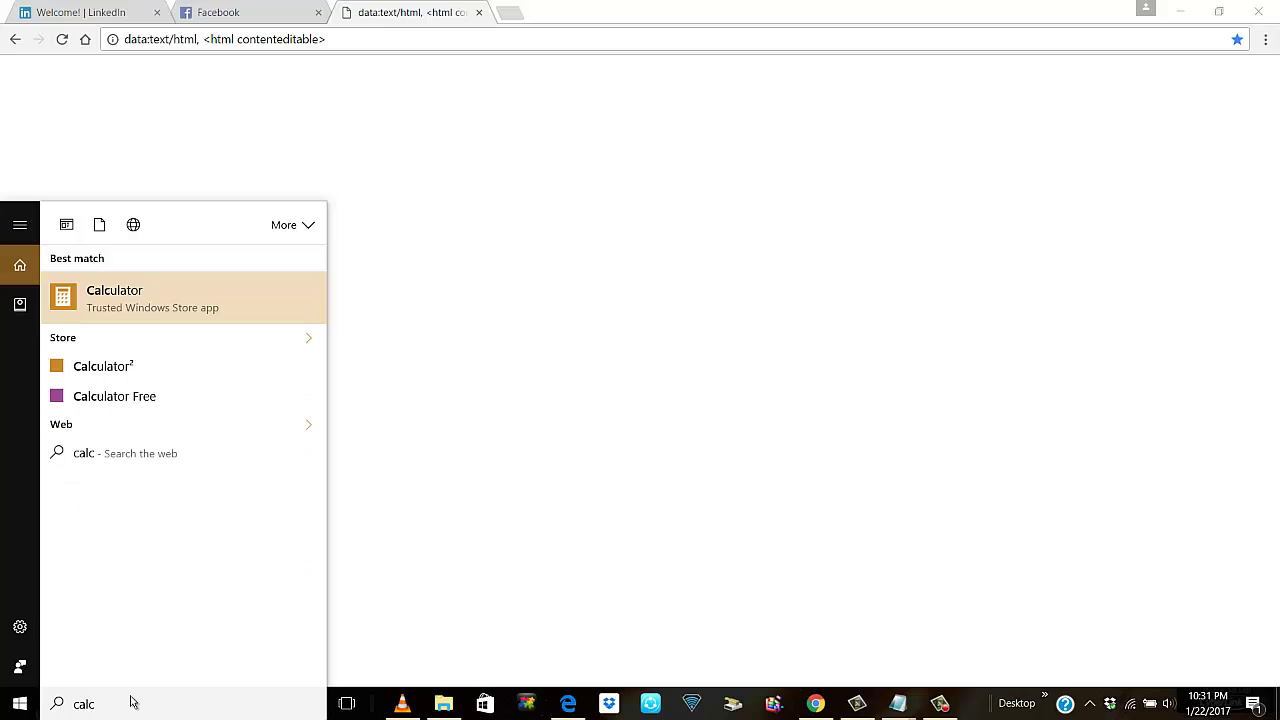
key(Return)
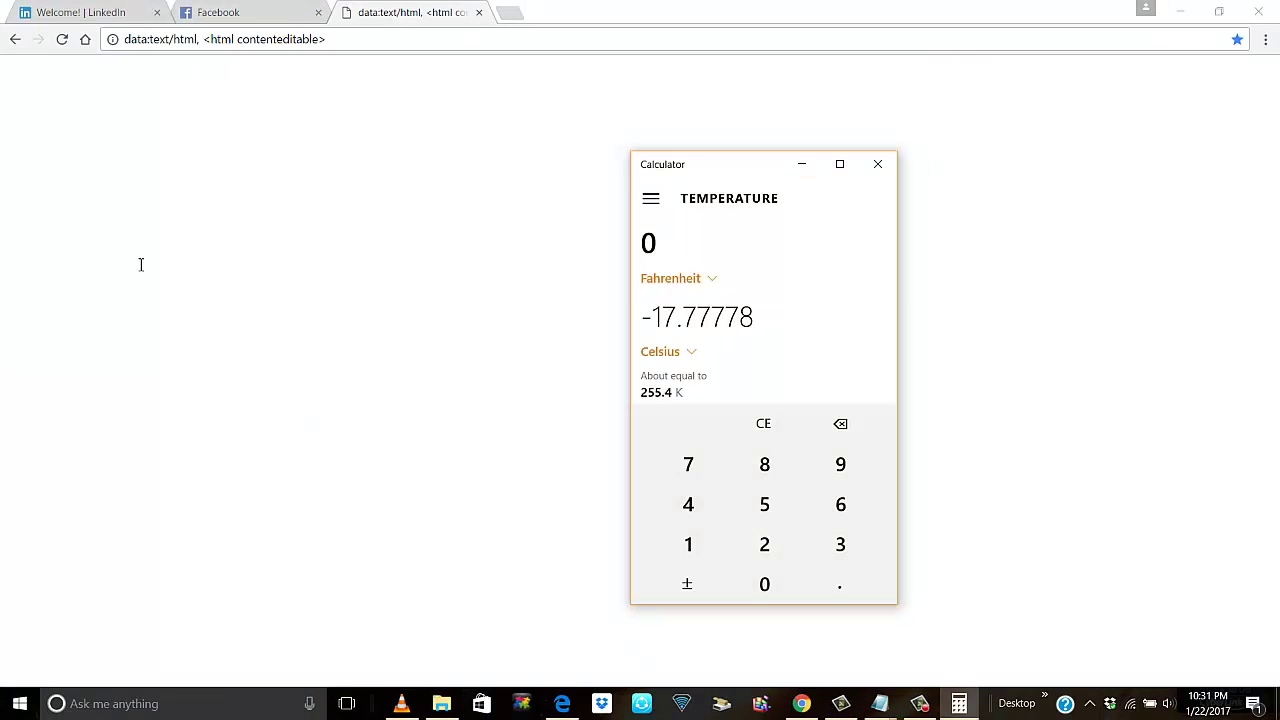
- Look through the available calculator modes and switch to the Data converter
click(651, 198)
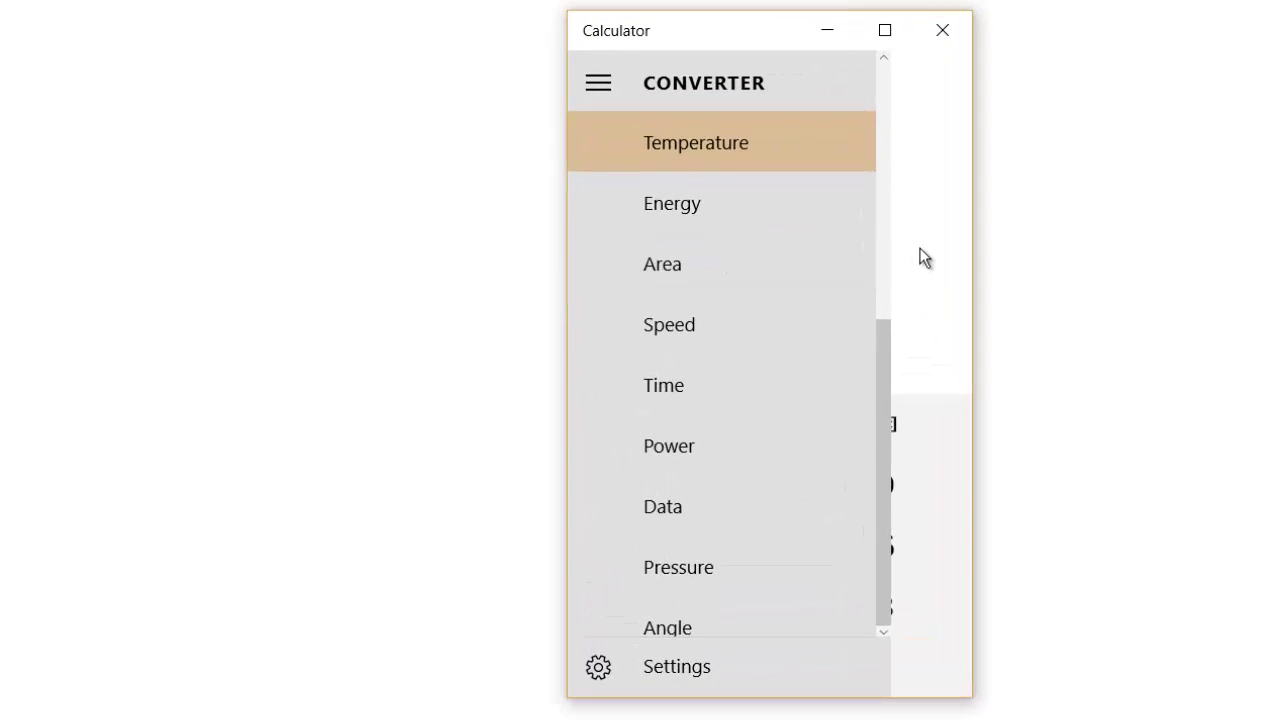
scroll(815, 385, down, 1)
scroll(822, 356, up, 4)
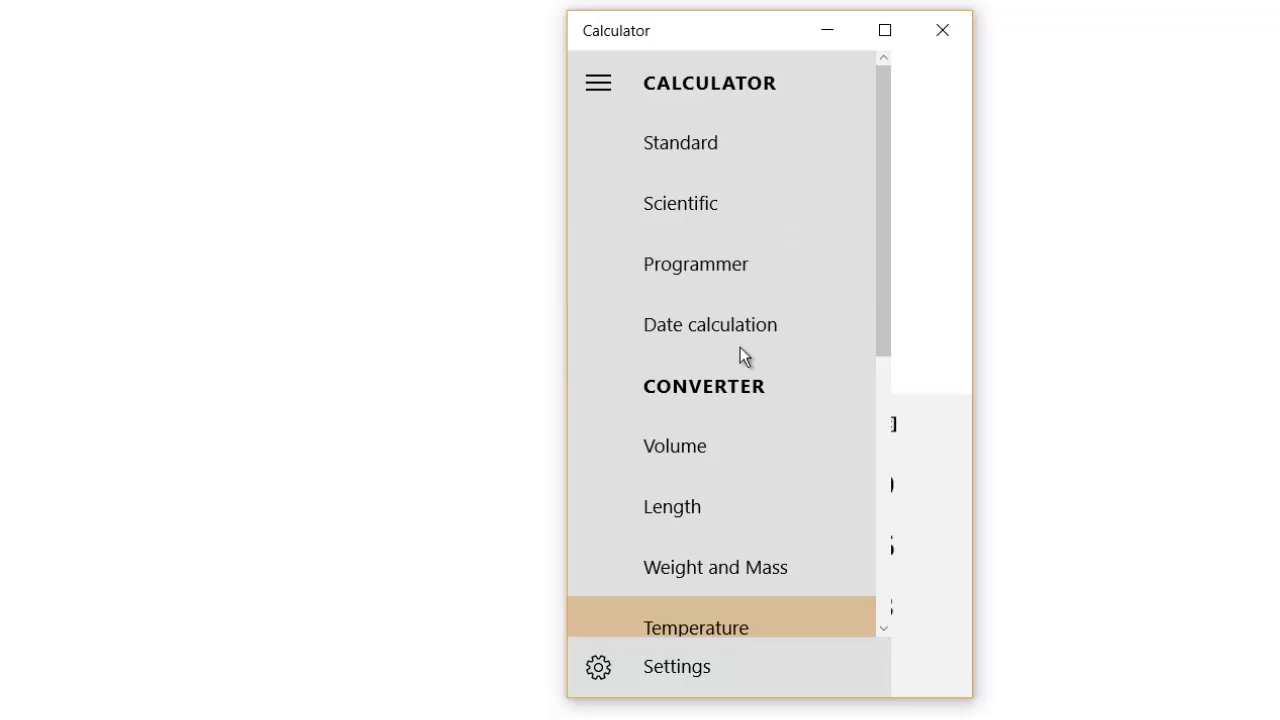
scroll(718, 430, down, 5)
click(689, 470)
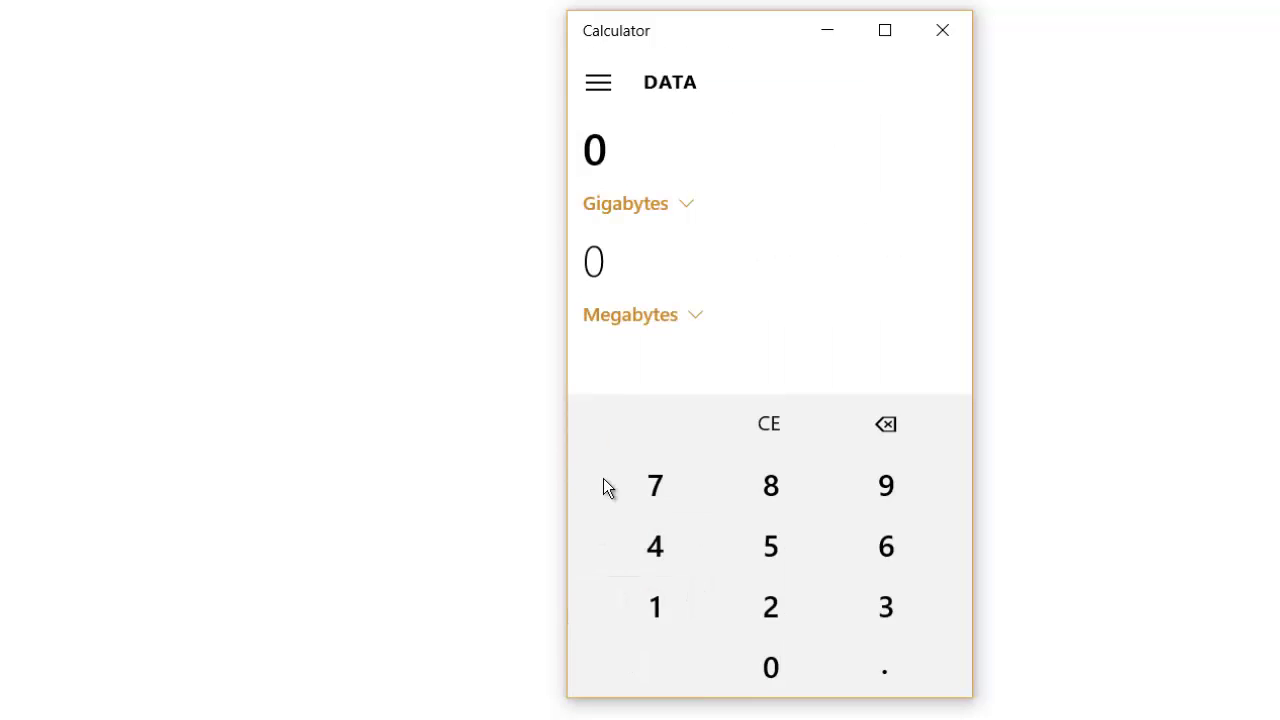
- Convert 12 Gigabits to Terabytes in the Data converter
click(662, 192)
click(645, 161)
click(652, 192)
click(652, 163)
text(12)
click(680, 326)
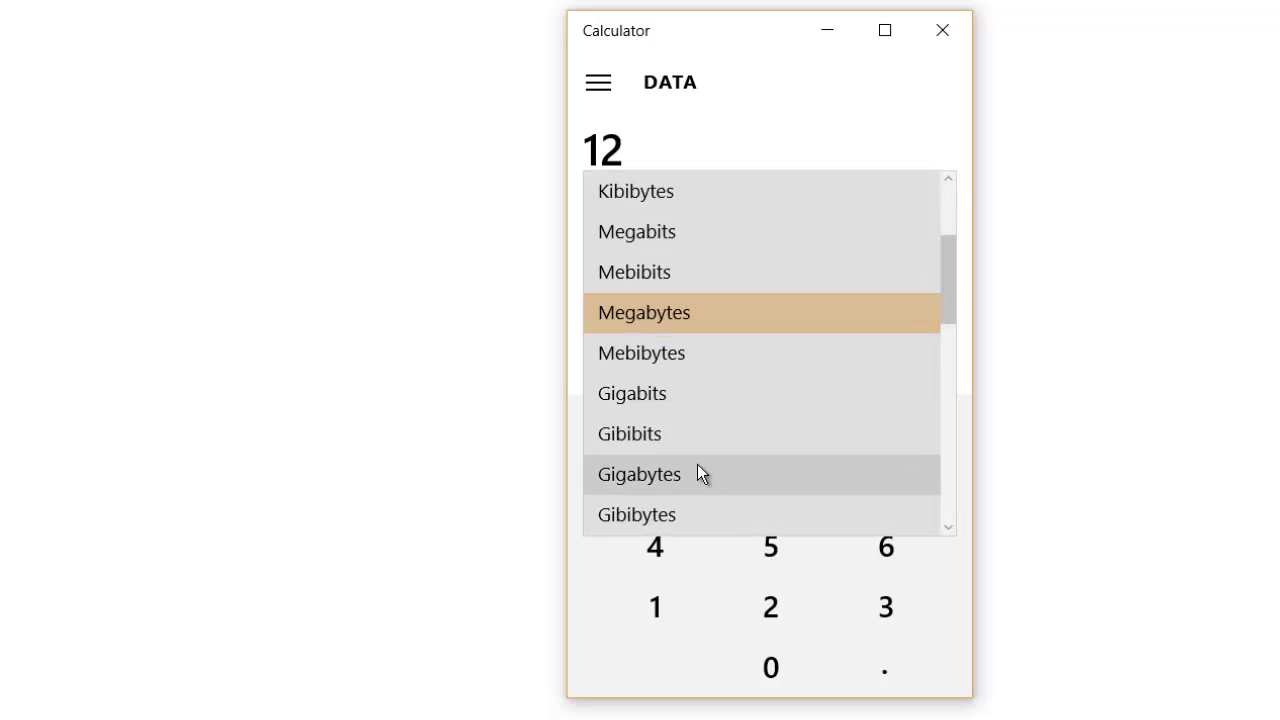
scroll(690, 460, down, 1)
click(643, 516)
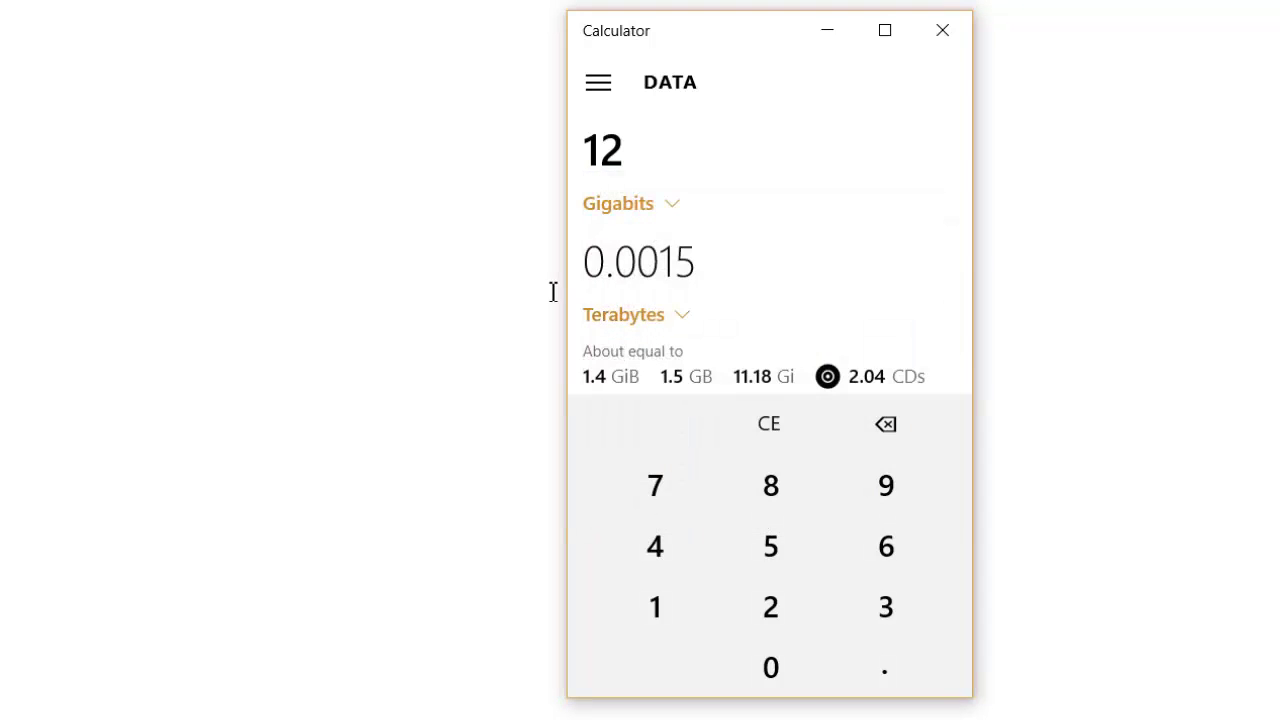
- Browse the source units of the Data converter and switch the calculator to the Time converter
click(645, 207)
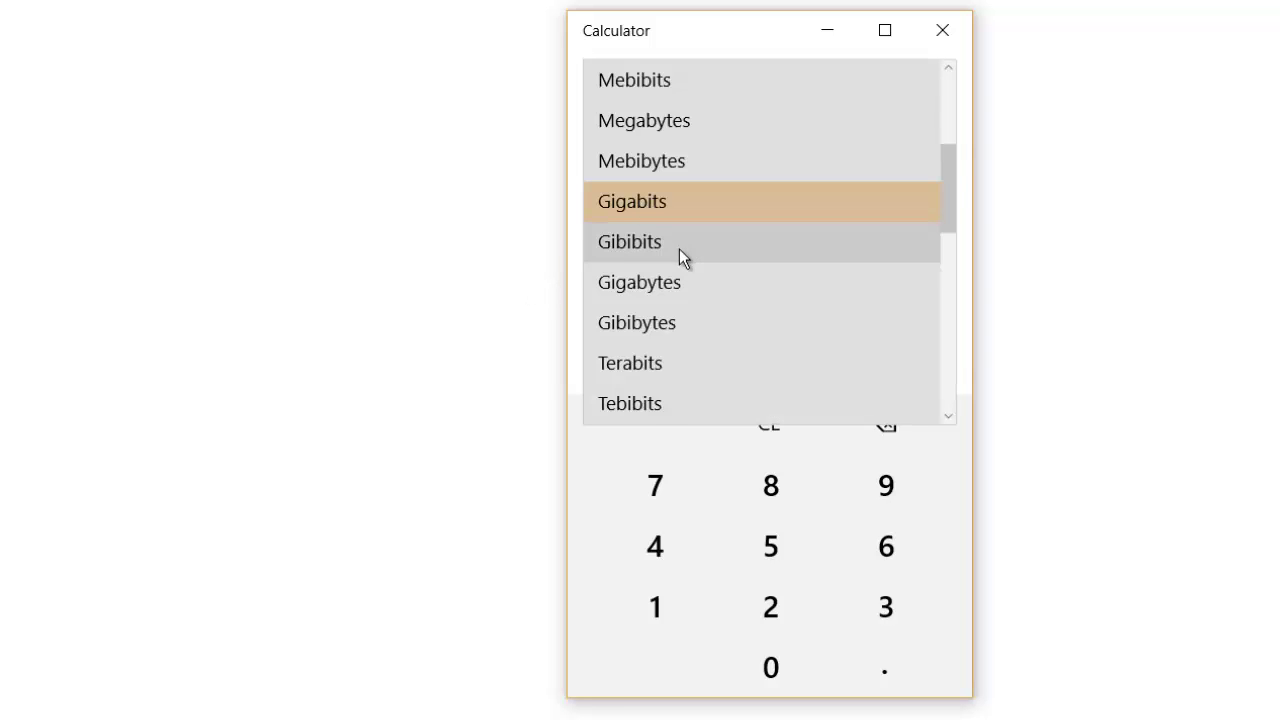
scroll(650, 180, down, 3)
scroll(630, 80, up, 3)
click(609, 56)
click(600, 84)
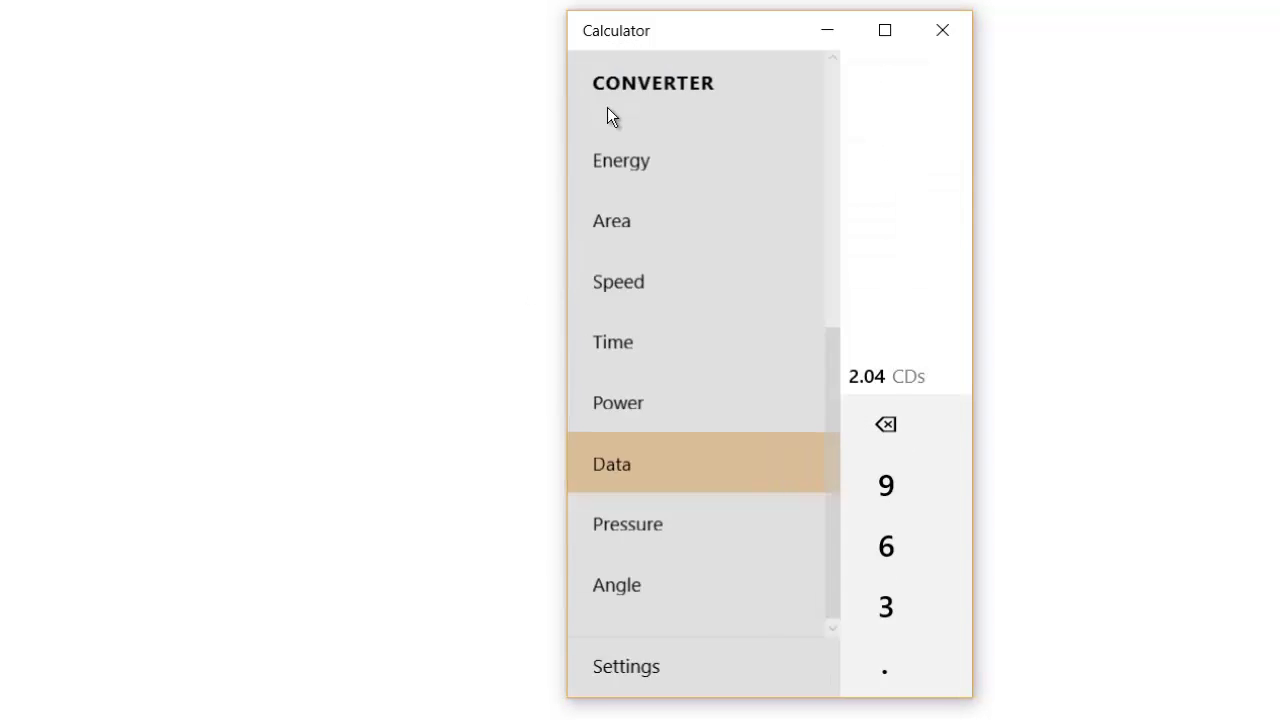
click(689, 354)
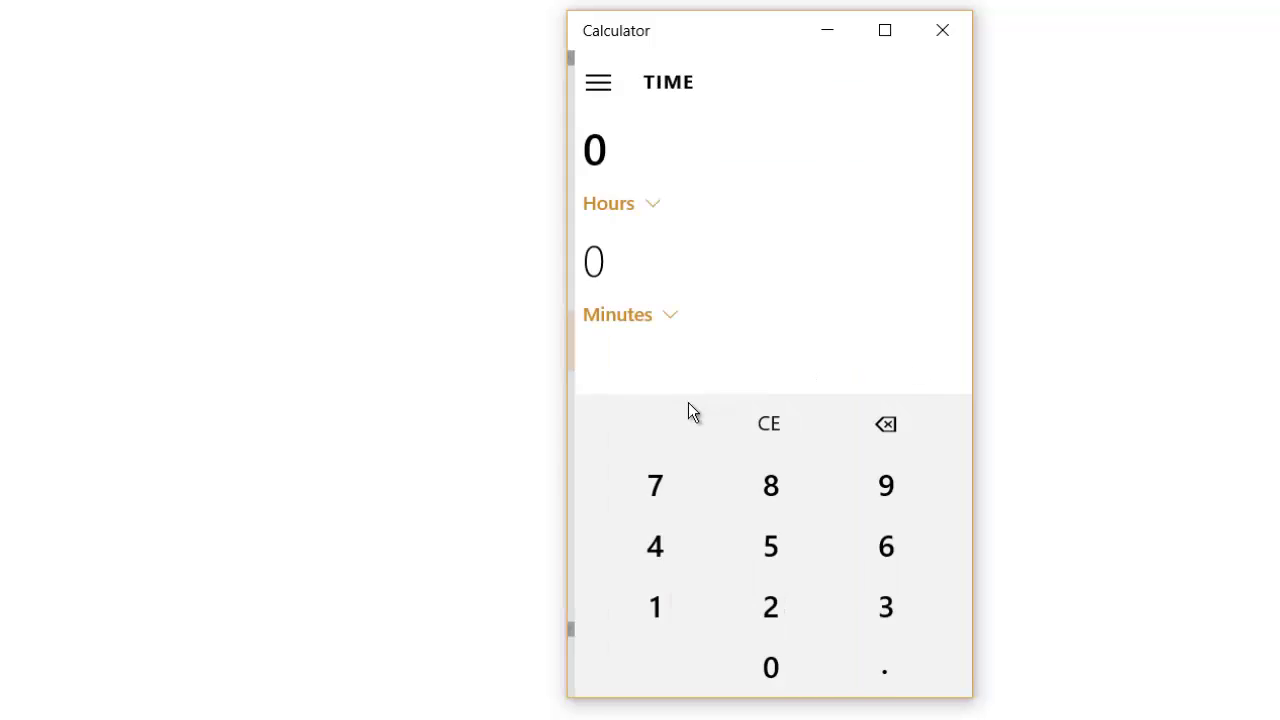
- Review the full list of calculator and converter modes, keeping the Time converter
click(600, 84)
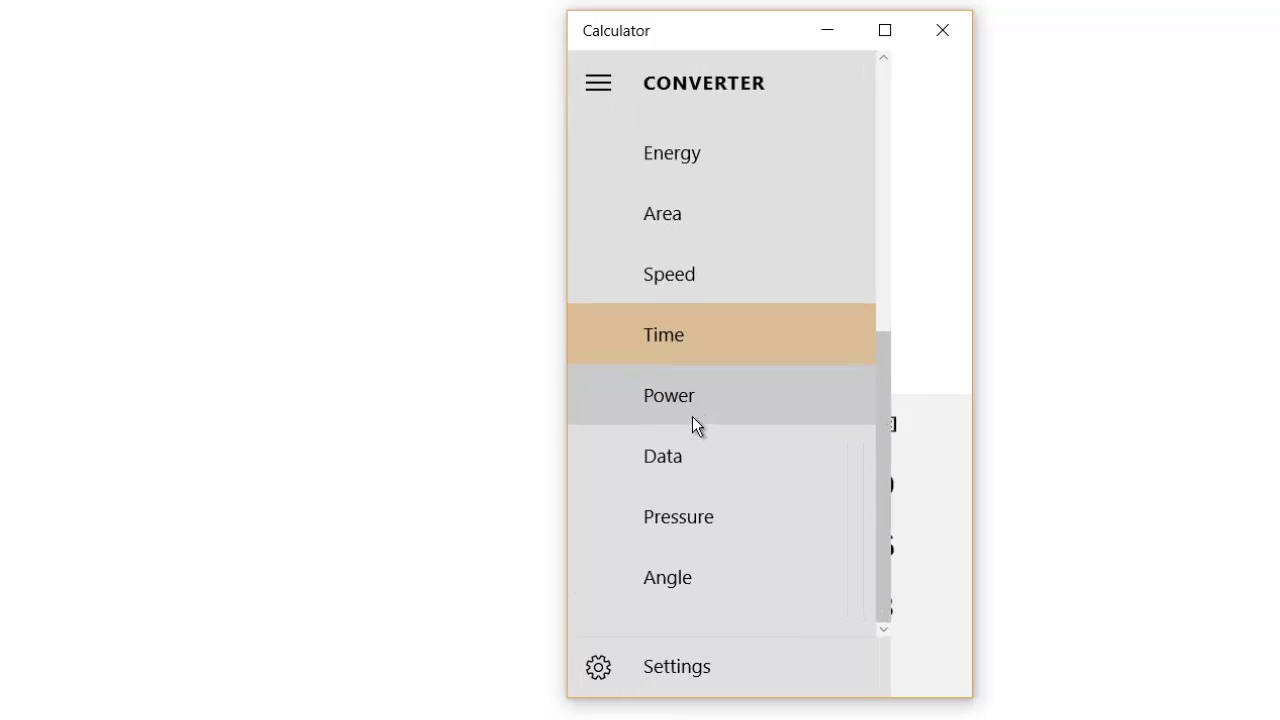
scroll(695, 410, up, 2)
scroll(701, 379, up, 3)
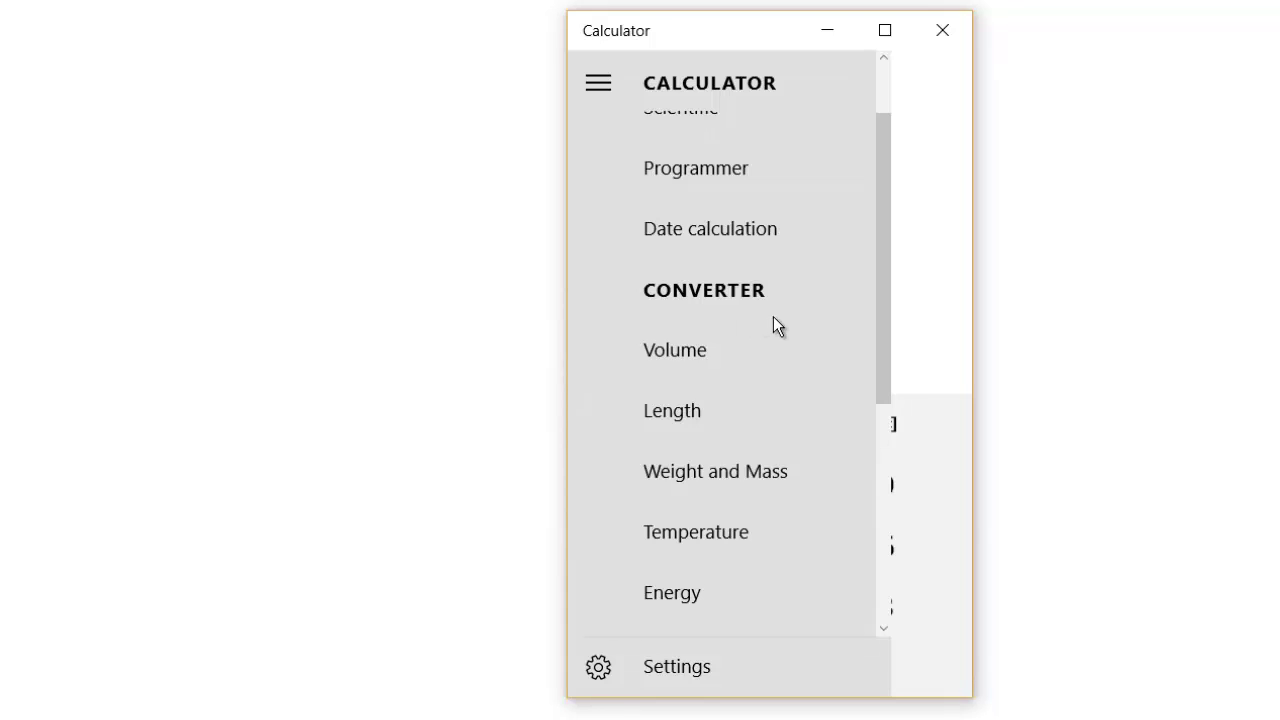
scroll(791, 282, down, 5)
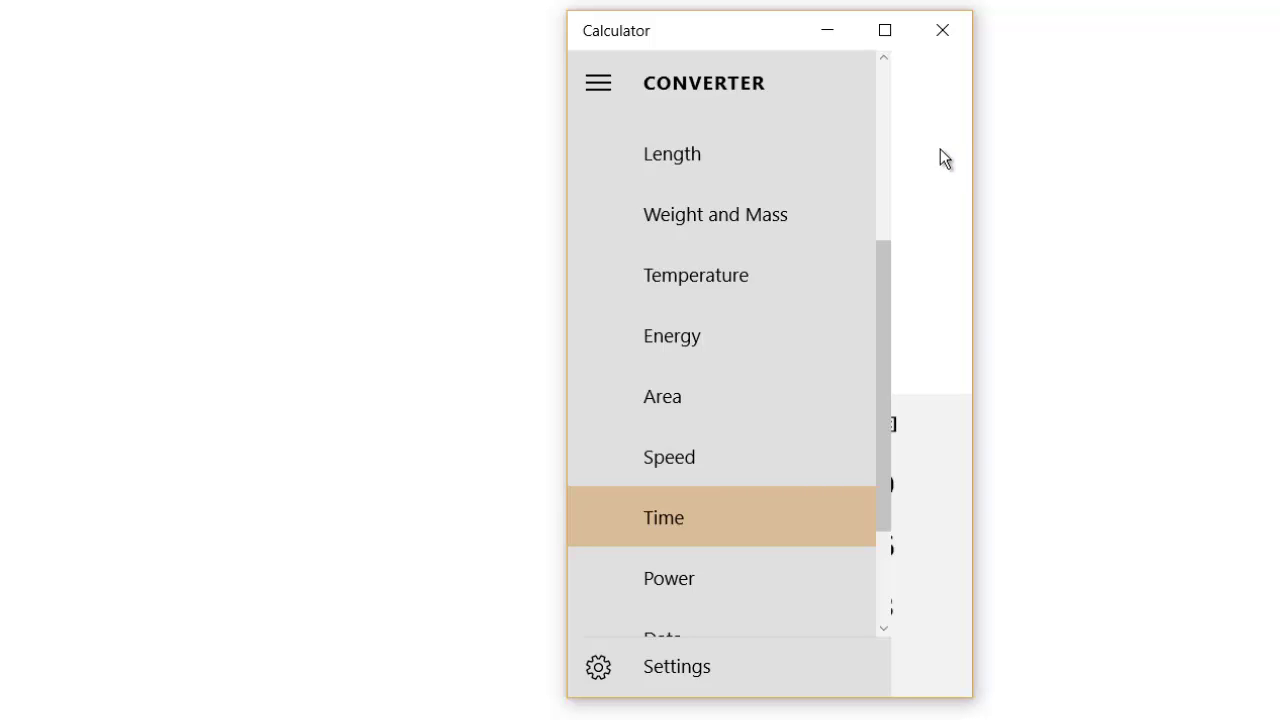
click(943, 200)
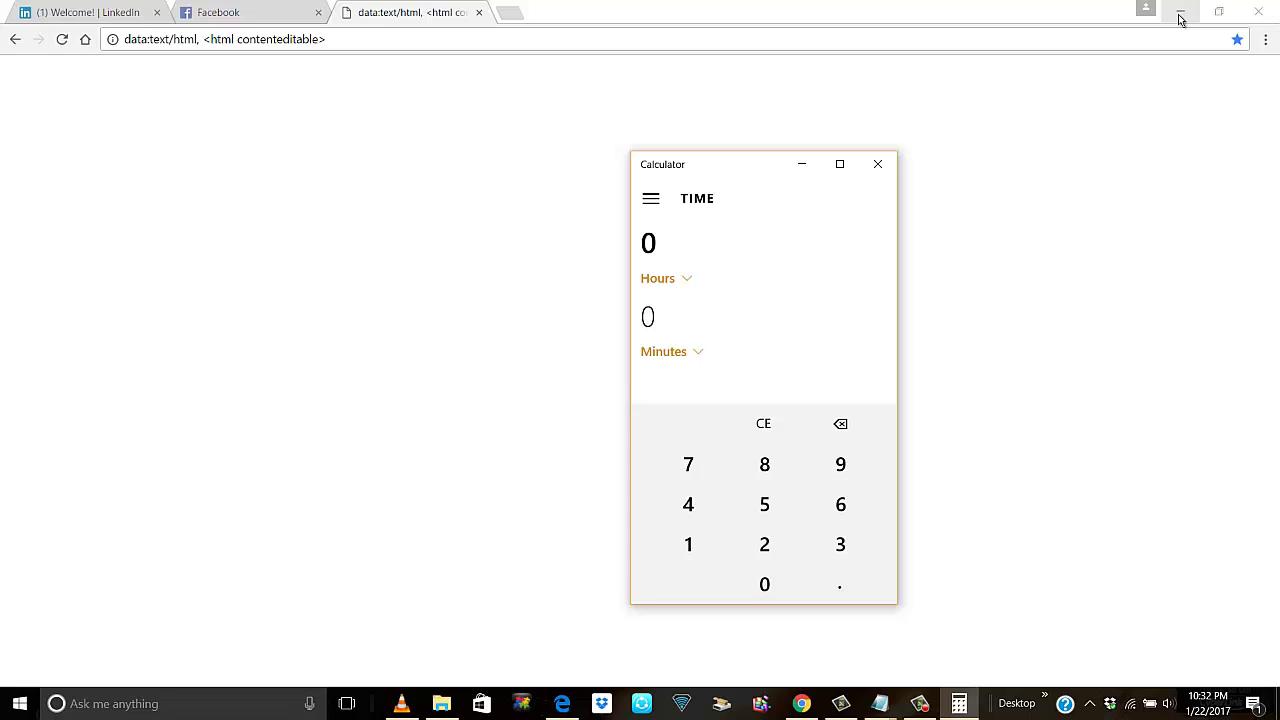
- Hide all open windows to show the desktop, and bring them back
click(1180, 14)
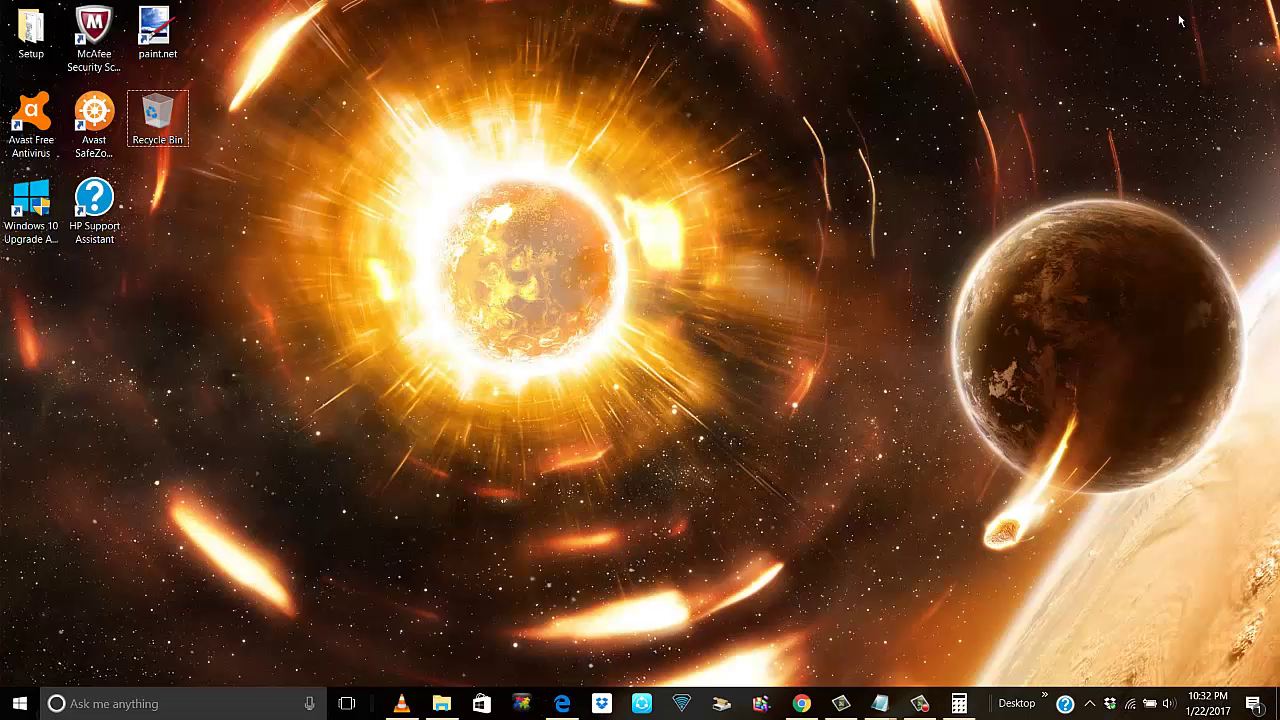
key(super+d)
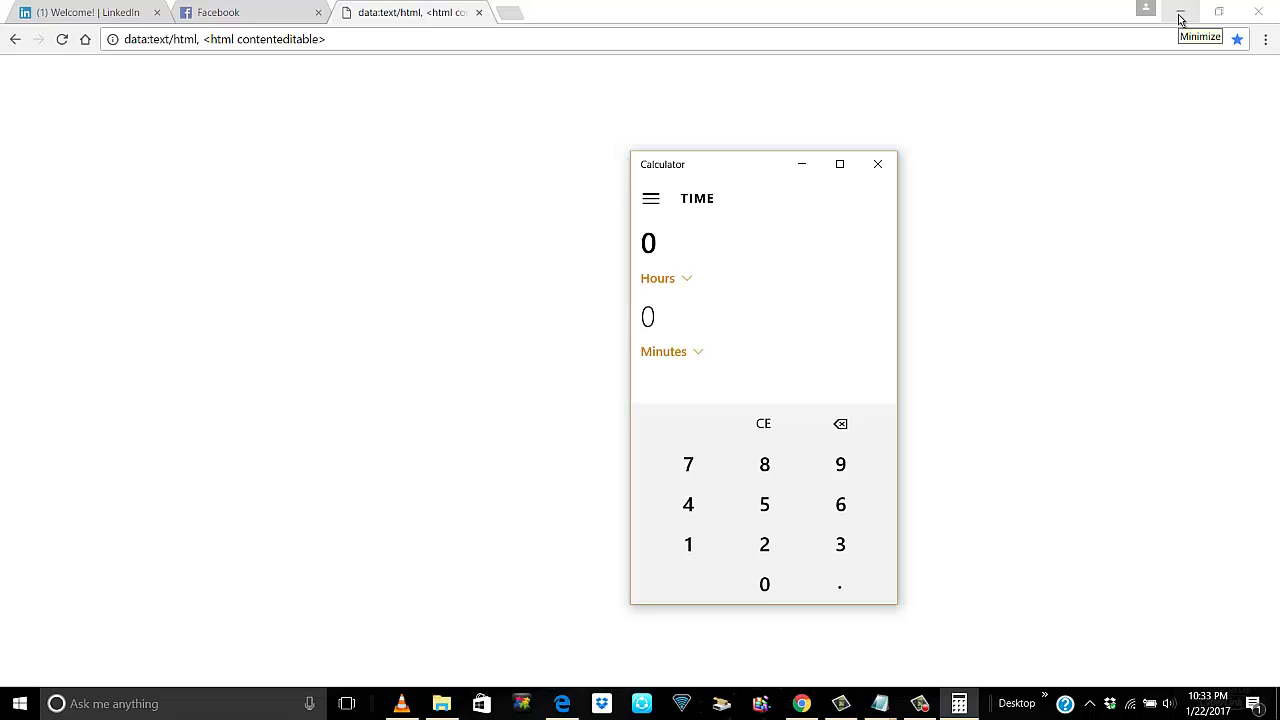
- Cycle through the open windows in the window switcher and switch to the CD 1 folder
key(alt+Tab)
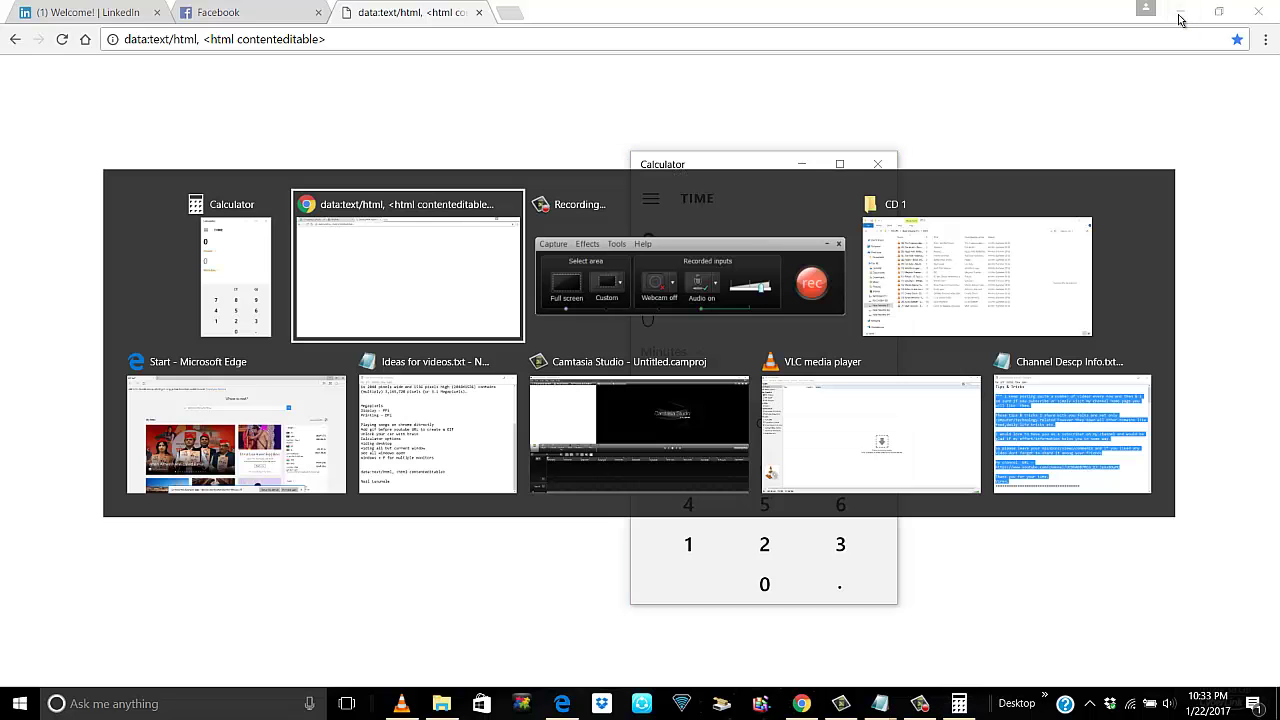
key(Tab)
key(Tab)
key(Tab)
key(Tab)
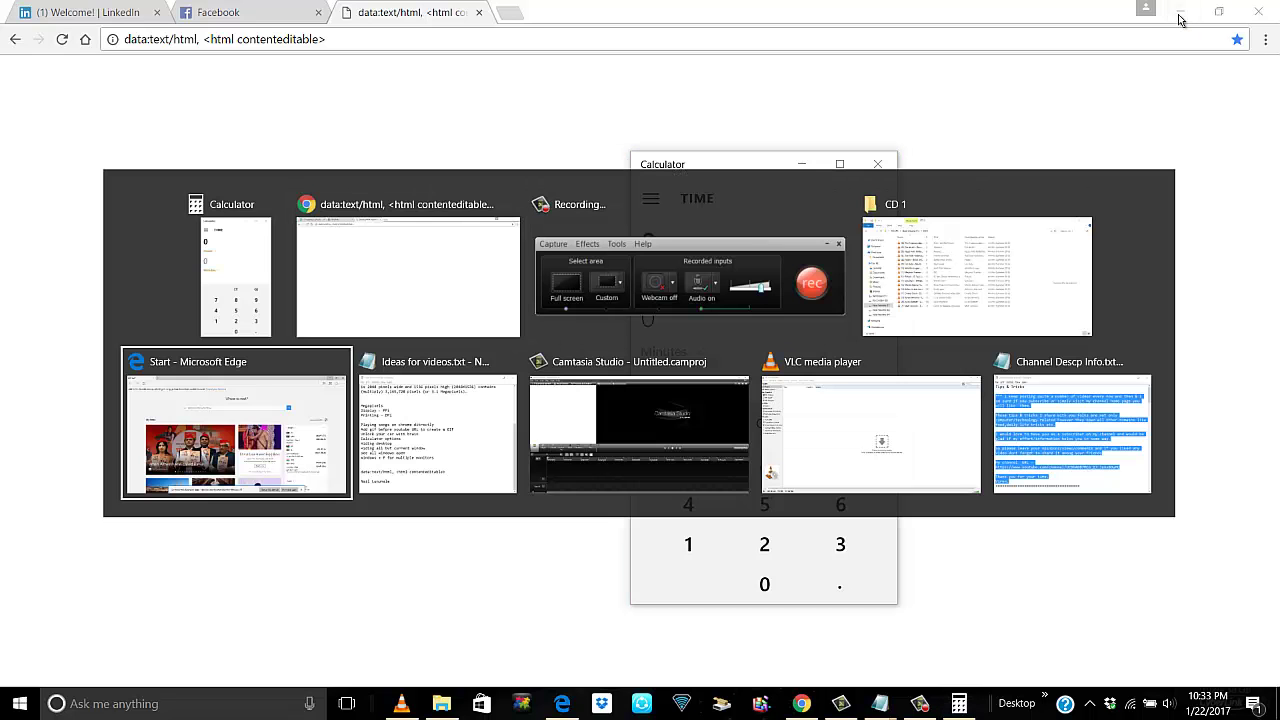
key(Tab)
key(Tab)
key(Tab)
key(Tab)
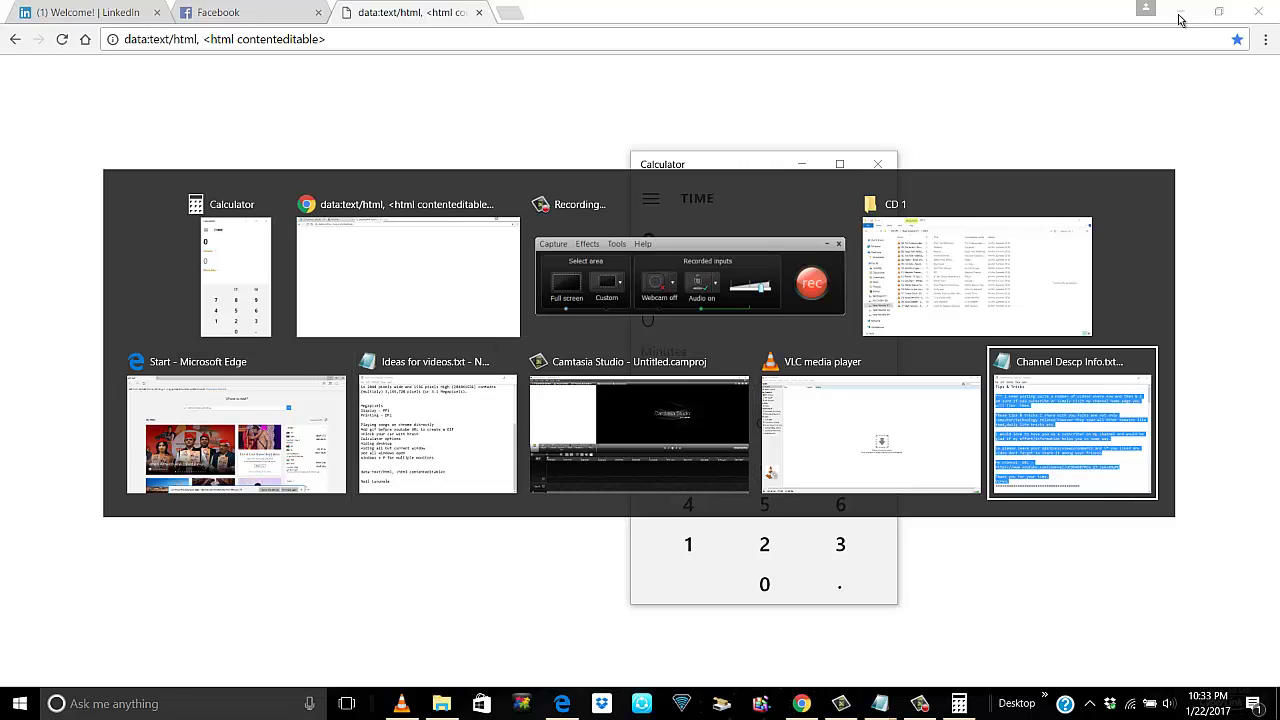
key(Tab)
key(Tab)
key(Tab)
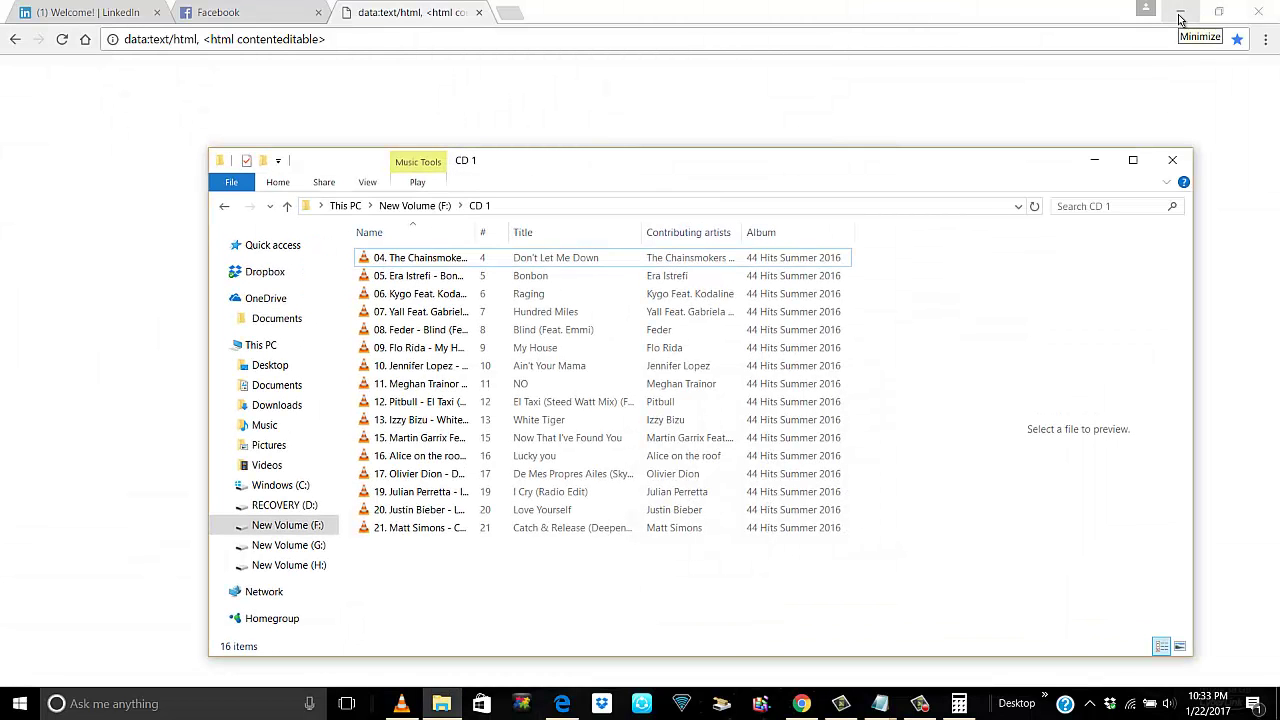
- Display all open windows in an overview and switch to the Microsoft Edge Start page
key(super+Tab)
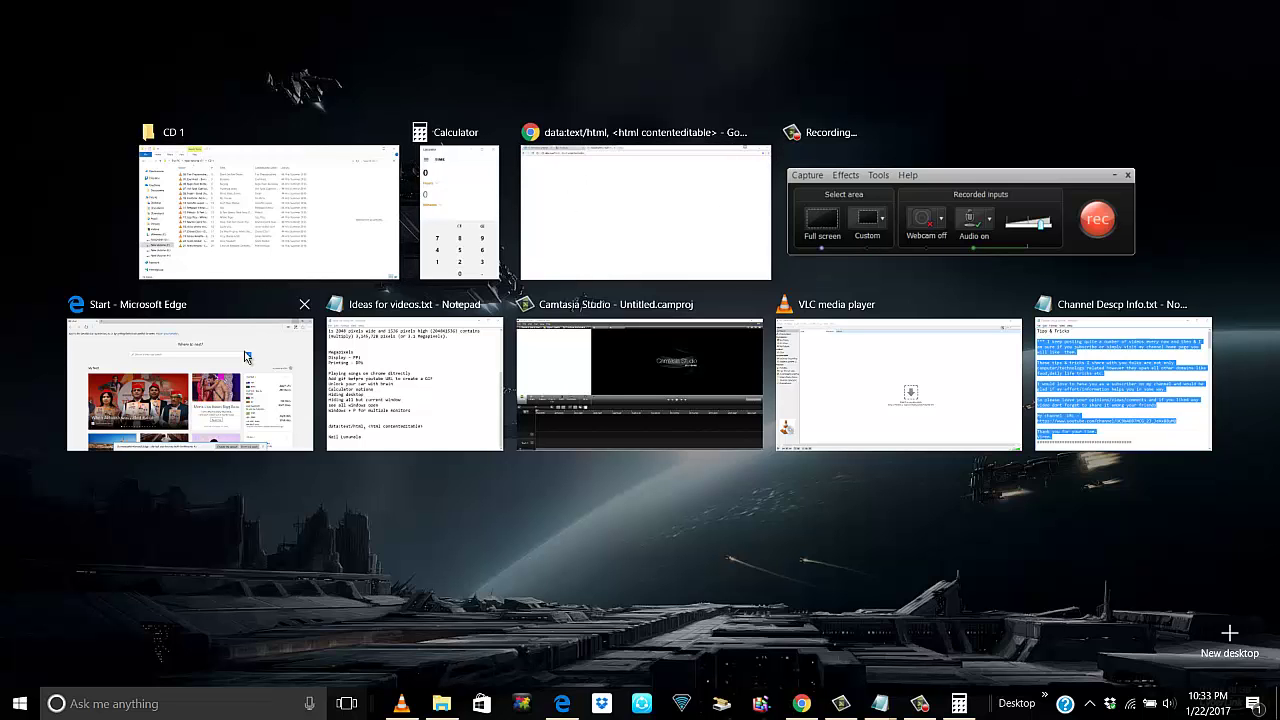
click(238, 395)
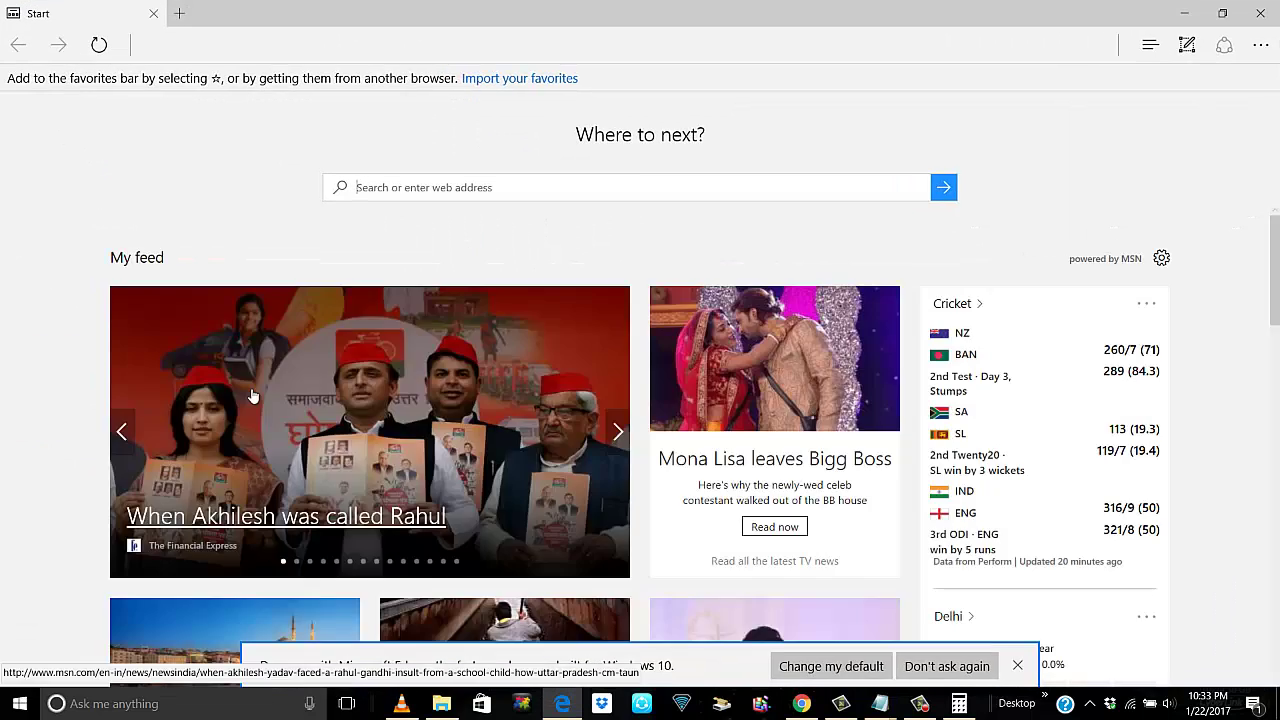
- Switch repeatedly between open windows, view the overview of all windows once more and close it
key(alt+Tab)
key(alt+Tab)
key(alt+Tab)
key(alt+Tab)
key(super+Tab)
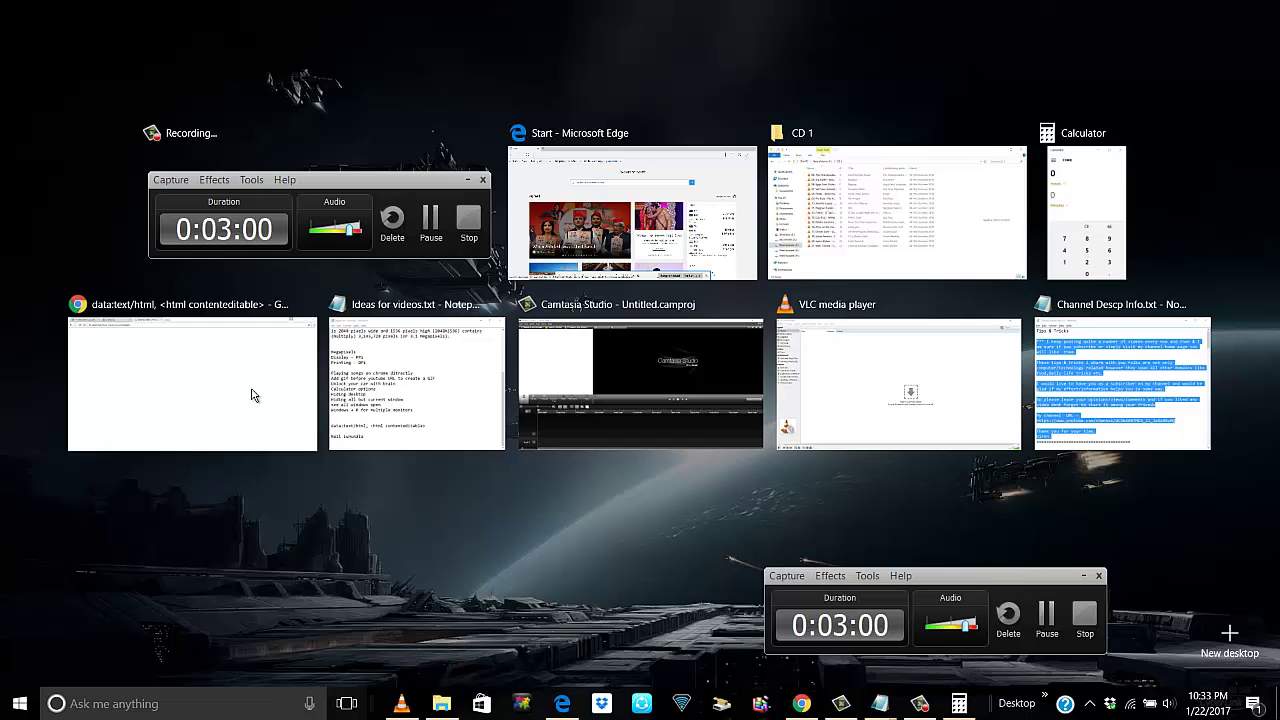
key(Escape)
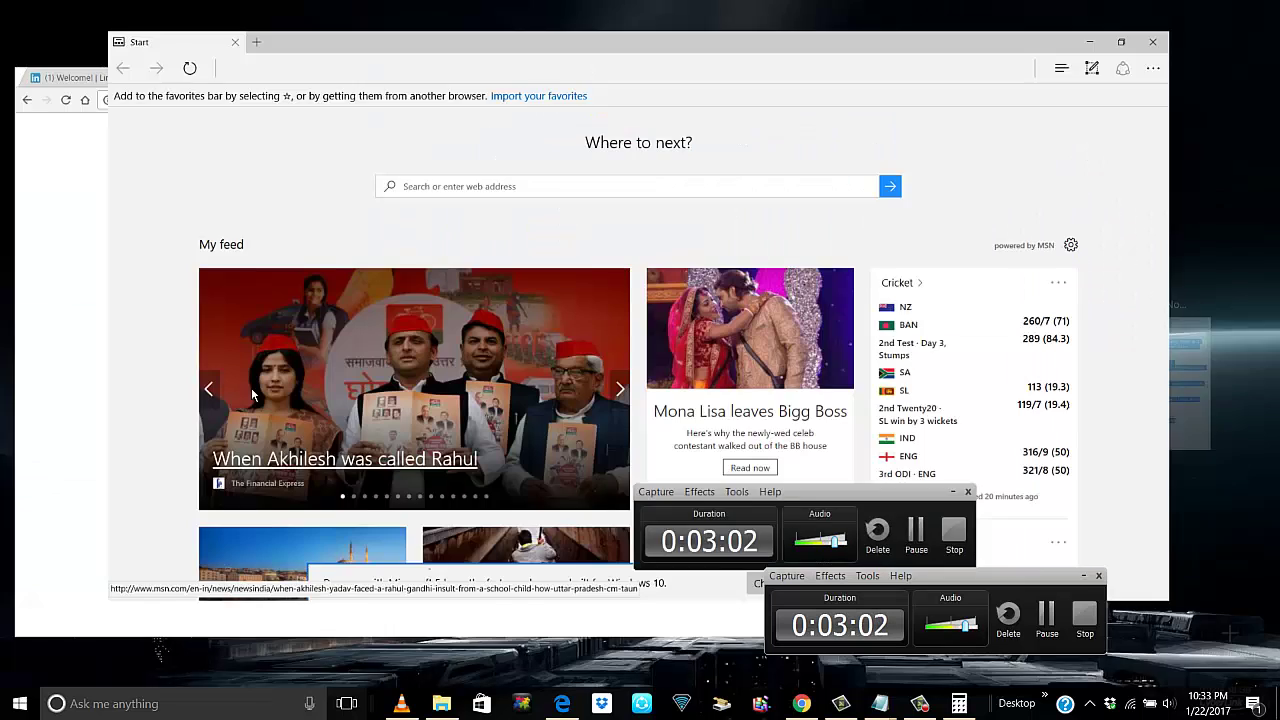